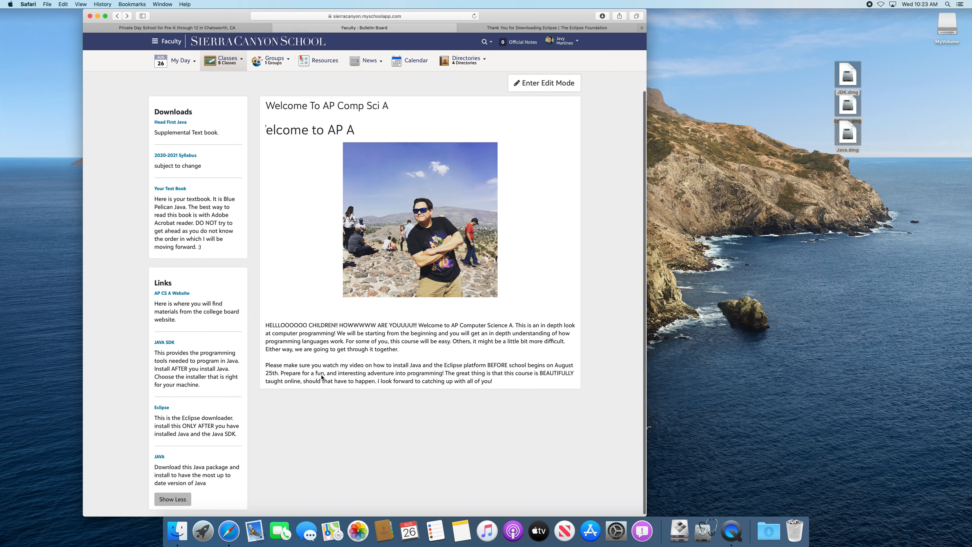
Step: Review the JDK 13.0.2 download options for the macOS and Windows installers from the class JAVA SDK link, and close the page
left_click(164, 341)
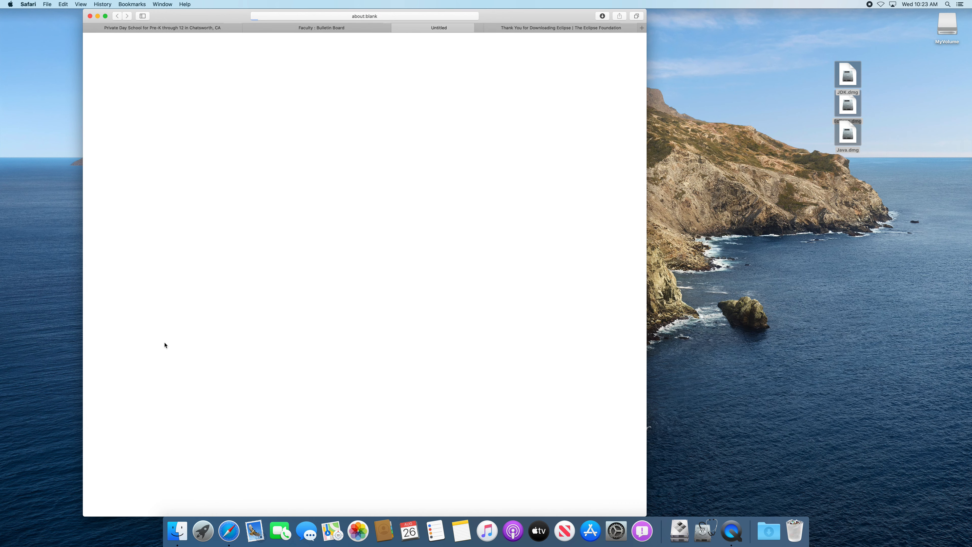
scroll(350, 301, "down", 7)
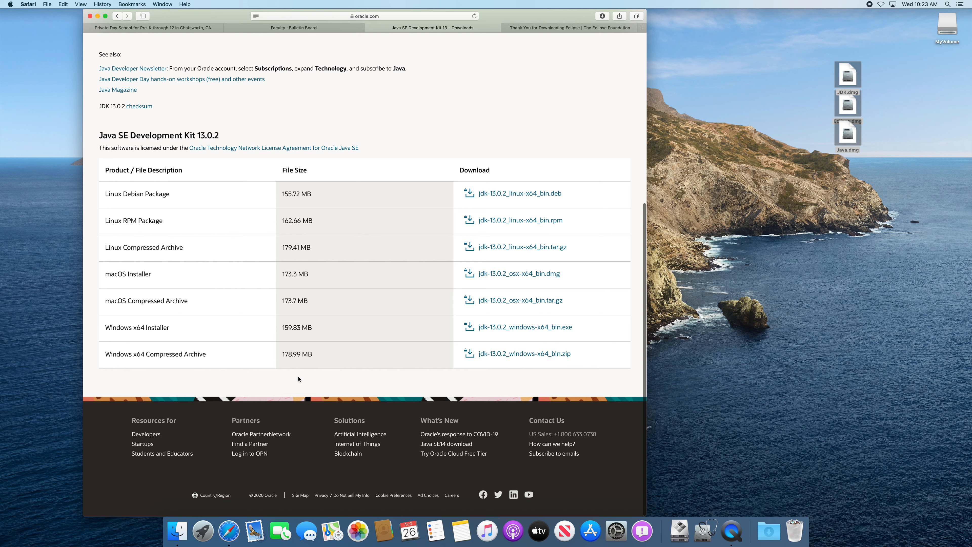
left_click_drag(176, 329, 101, 328)
left_click_drag(152, 278, 104, 274)
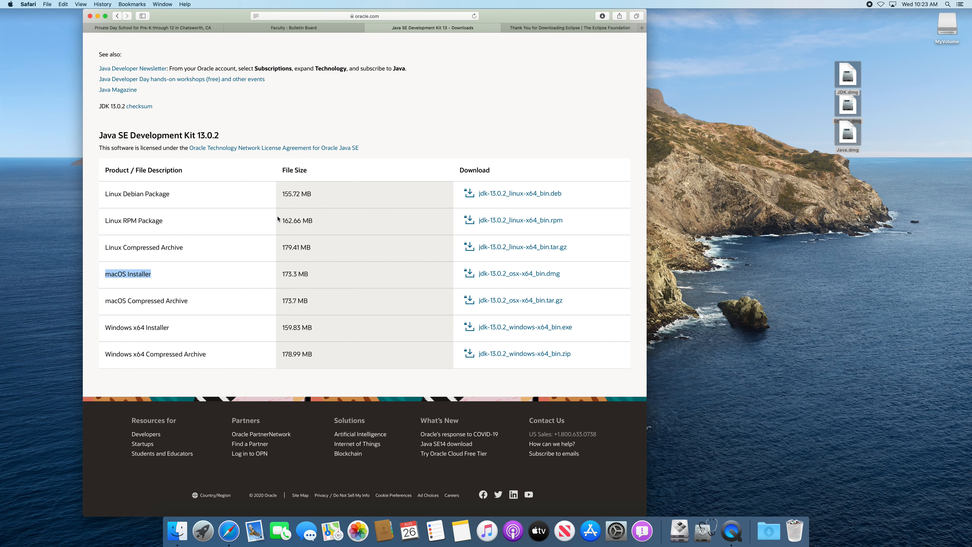
scroll(287, 221, "up", 1)
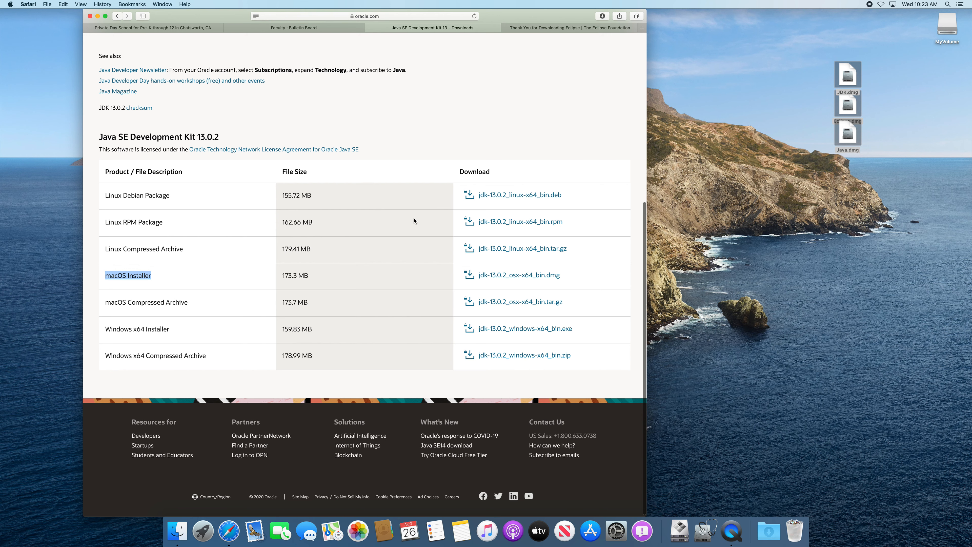
key("super+w")
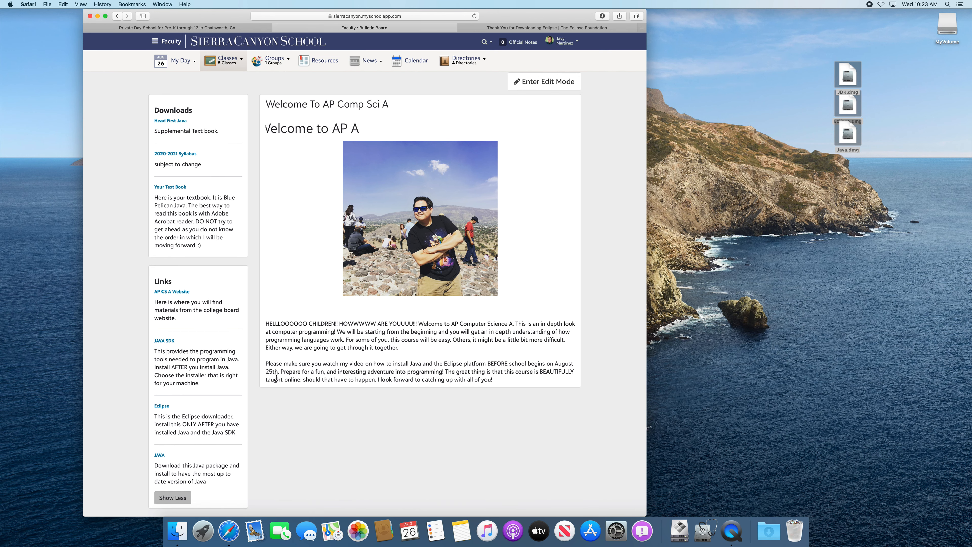
Step: View the Java for Mac download page from the class links, close it, and open the Eclipse IDE 64-bit download page
scroll(166, 457, "up", 1)
left_click(159, 456)
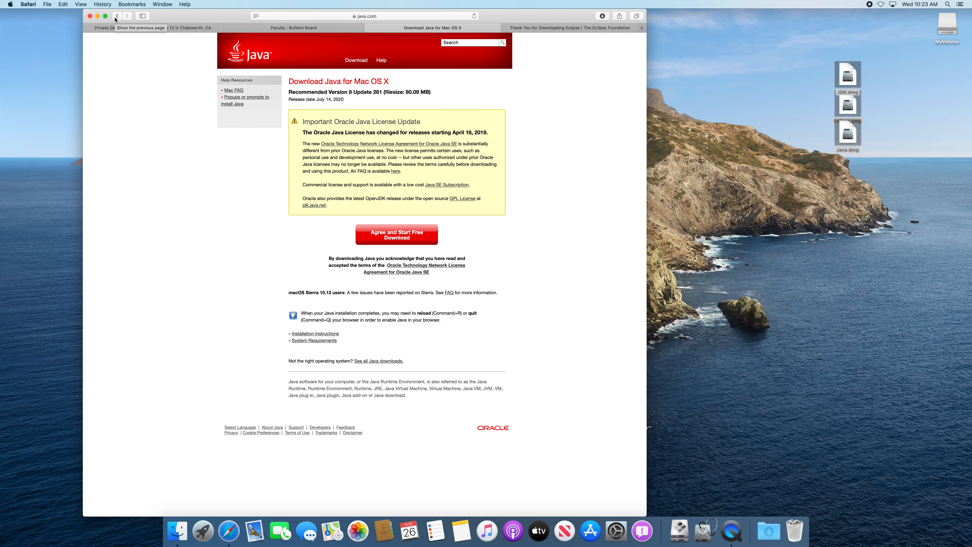
left_click(117, 17)
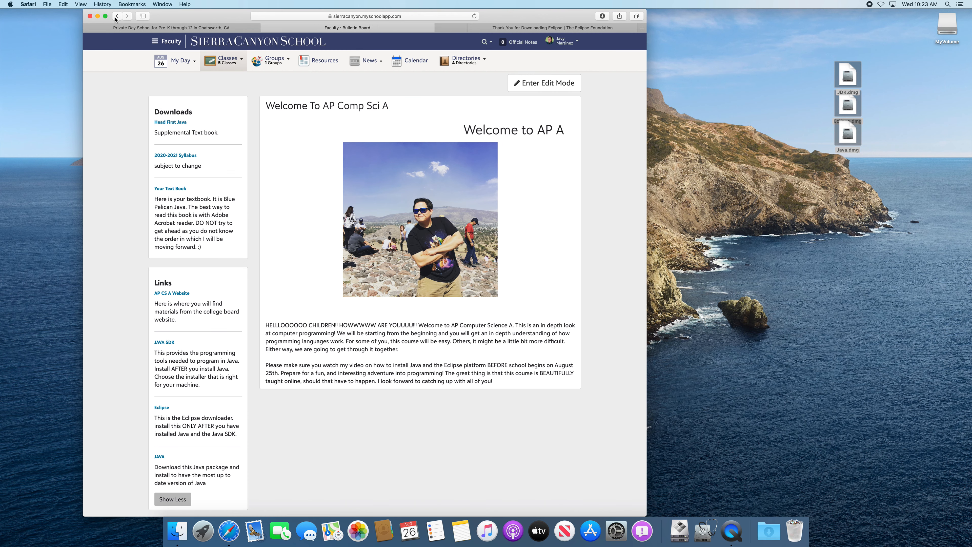
left_click(164, 406)
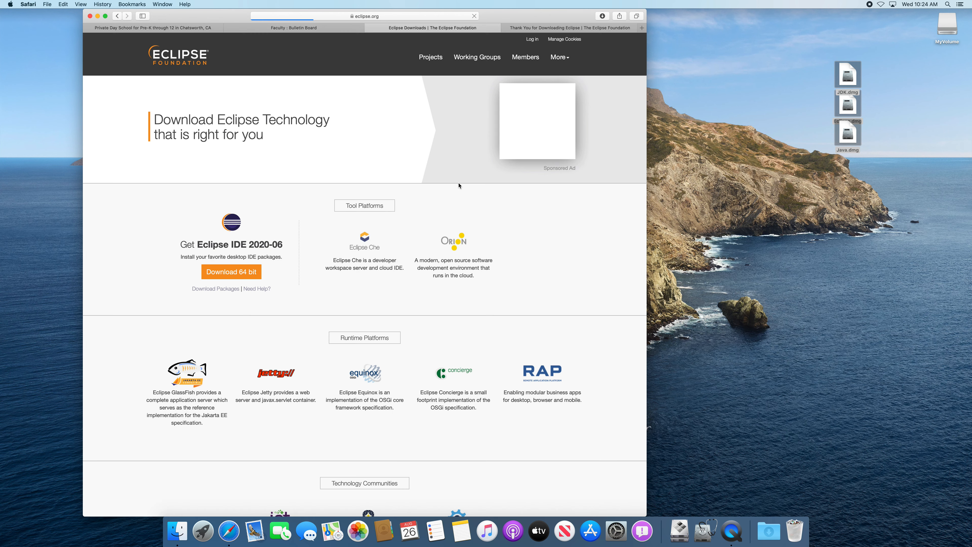
left_click(239, 271)
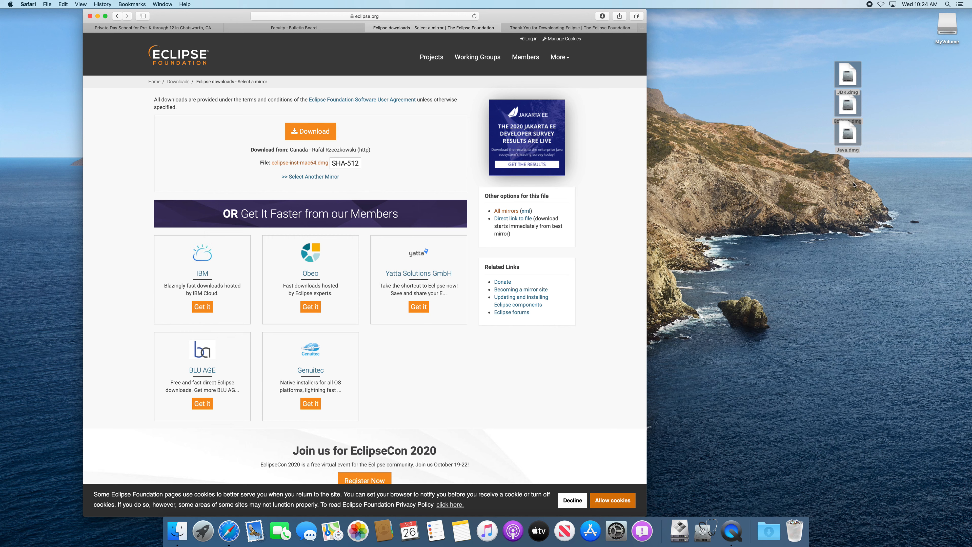
Step: Arrange the disk images on the desktop in a row in the order JDK.dmg, Java.dmg, Eclipse.dmg
left_click(842, 138)
left_click_drag(842, 138, 872, 191)
left_click(803, 150)
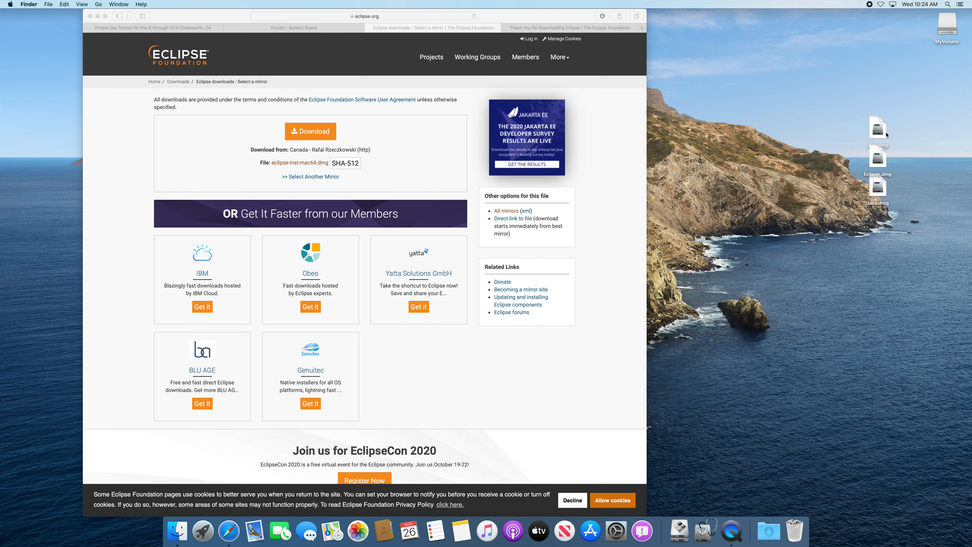
left_click_drag(882, 135, 867, 111)
left_click_drag(880, 157, 895, 115)
left_click_drag(845, 192, 939, 103)
Step: Open JDK.dmg and launch the JDK 14.0.2 installer package
left_click(861, 108)
double_click(861, 108)
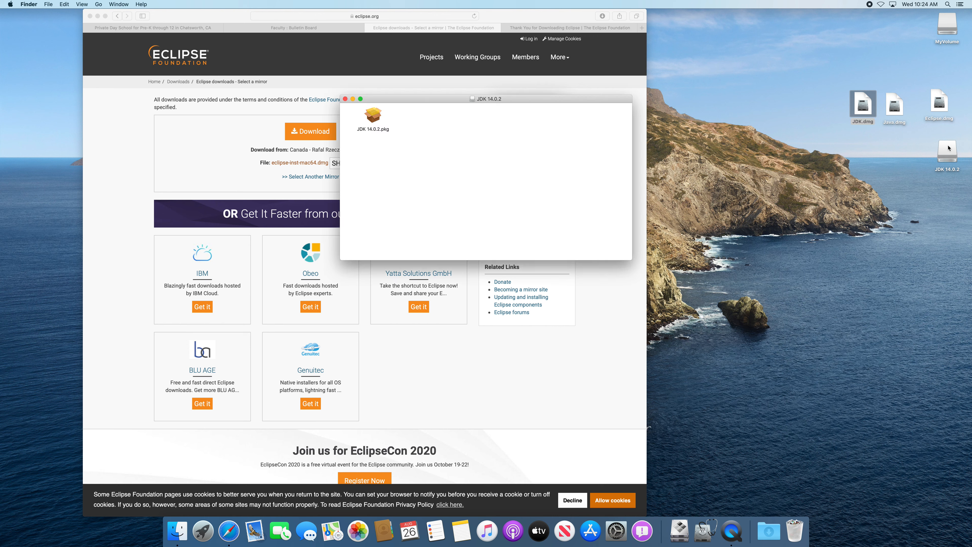
double_click(374, 115)
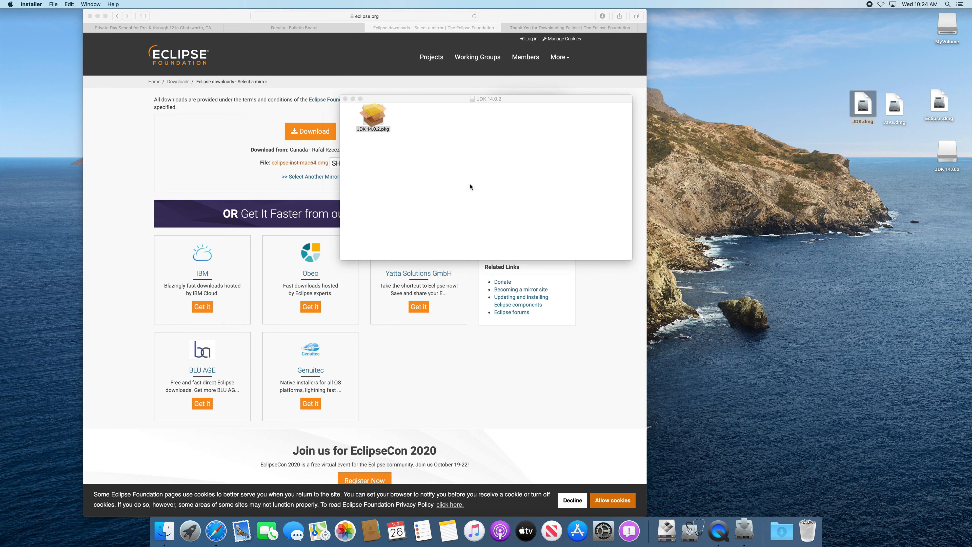
Step: Perform the standard JDK 14.0.2 installation, authorizing it with the account password, and close the installer and its disk window
left_click(576, 310)
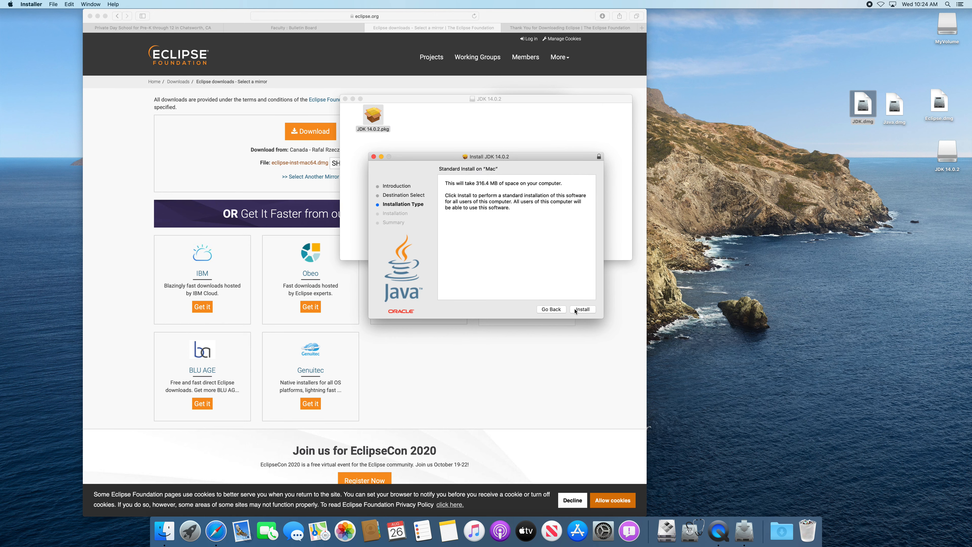
left_click(576, 310)
type("********")
key("Return")
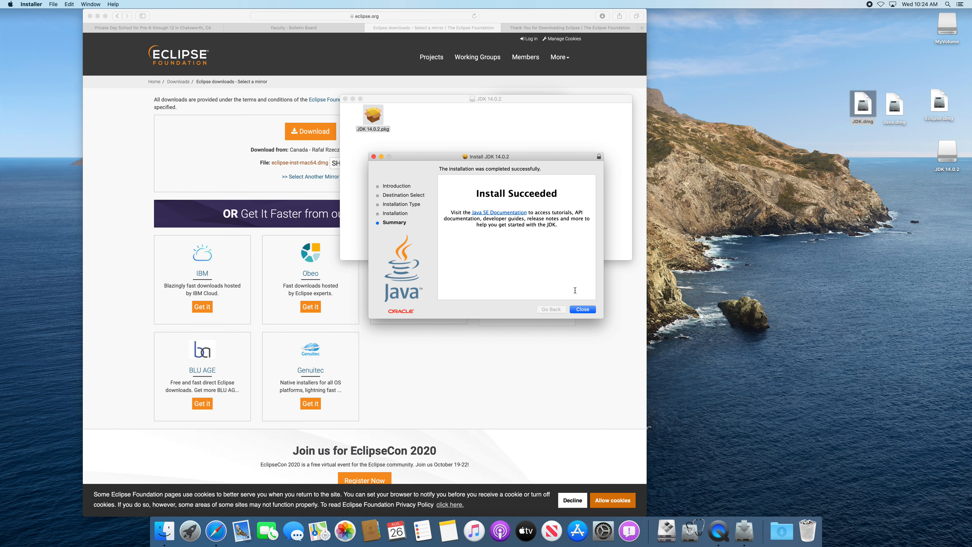
left_click(580, 309)
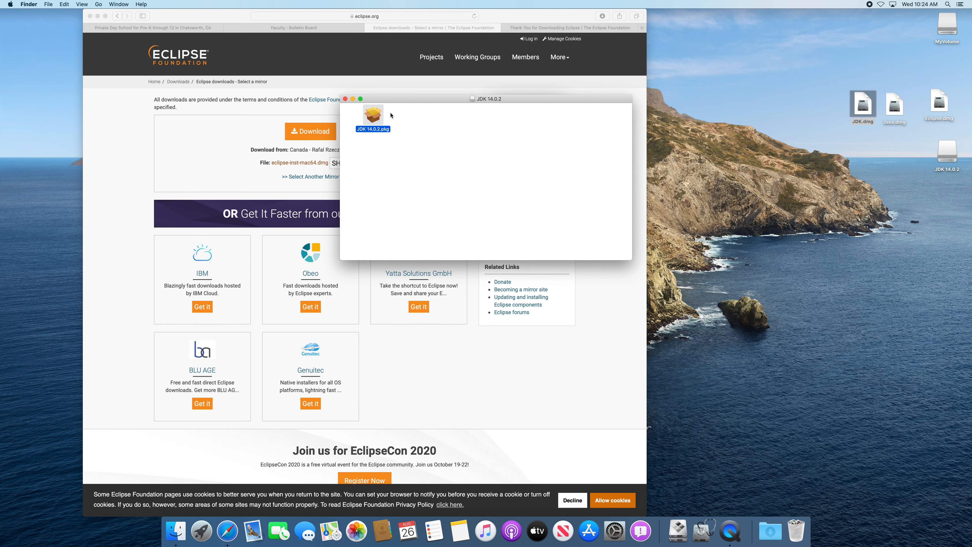
left_click(345, 99)
Step: Open Java.dmg and launch the Java 8 Update 261 installer, allowing the downloaded application to open
left_click(896, 104)
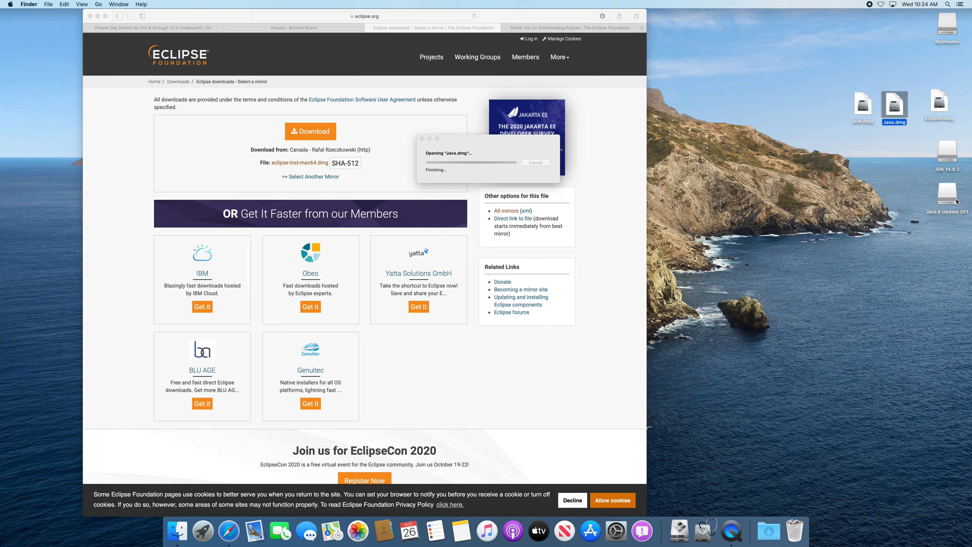
double_click(373, 115)
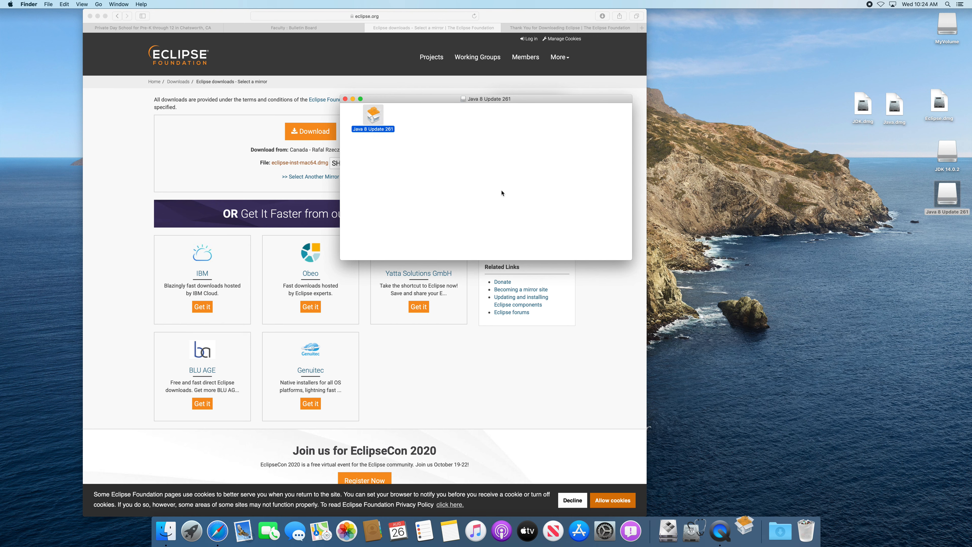
left_click(561, 187)
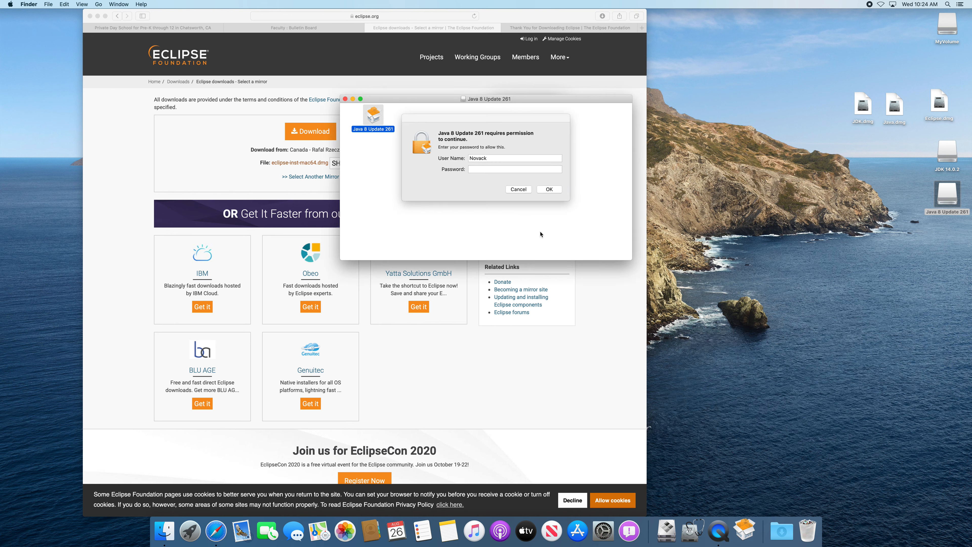
Step: Authorize the Java 8 Update 261 installer with the account password, install it, and close the installer and its disk window
type("****")
left_click(551, 190)
left_click(232, 386)
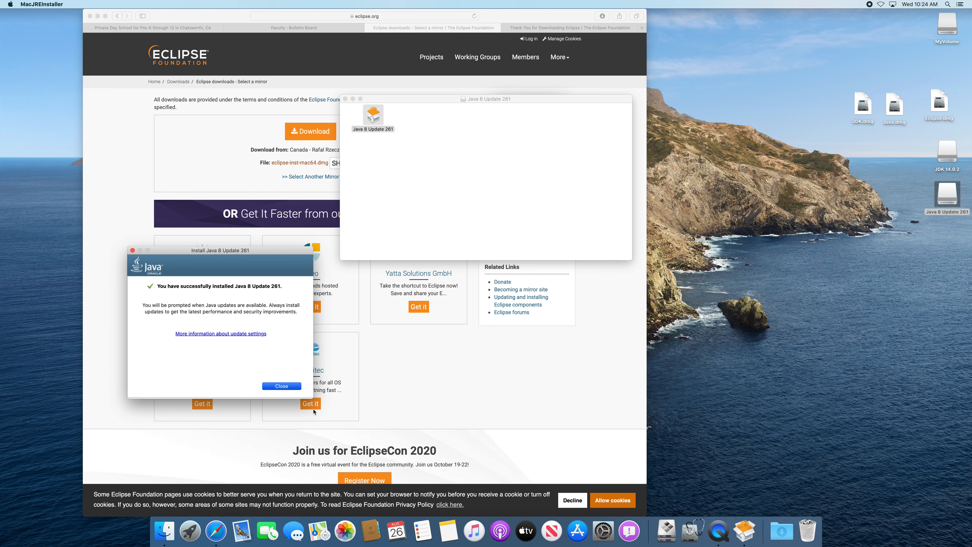
left_click(281, 386)
left_click(345, 99)
Step: Open Eclipse.dmg and launch the Eclipse Installer, allowing the downloaded application to open
double_click(939, 102)
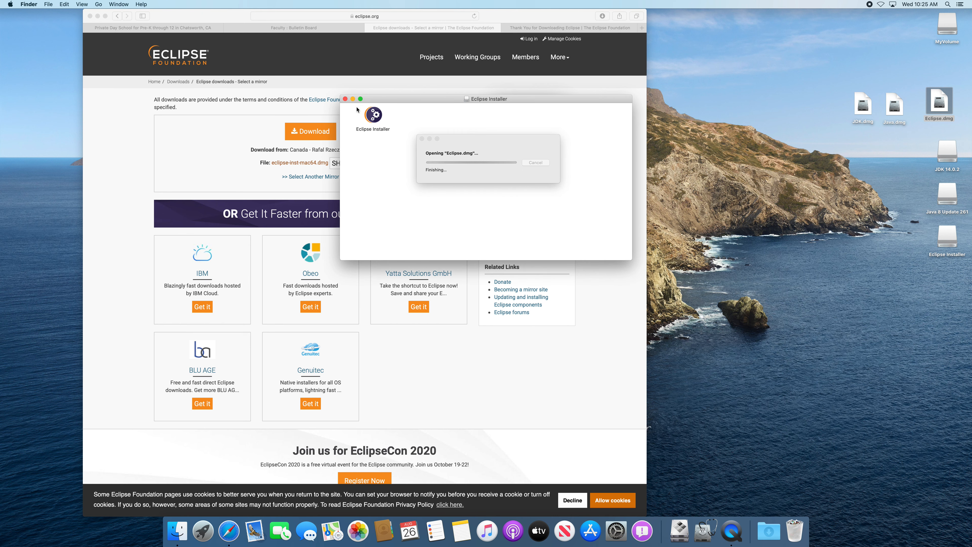
double_click(379, 117)
left_click(561, 185)
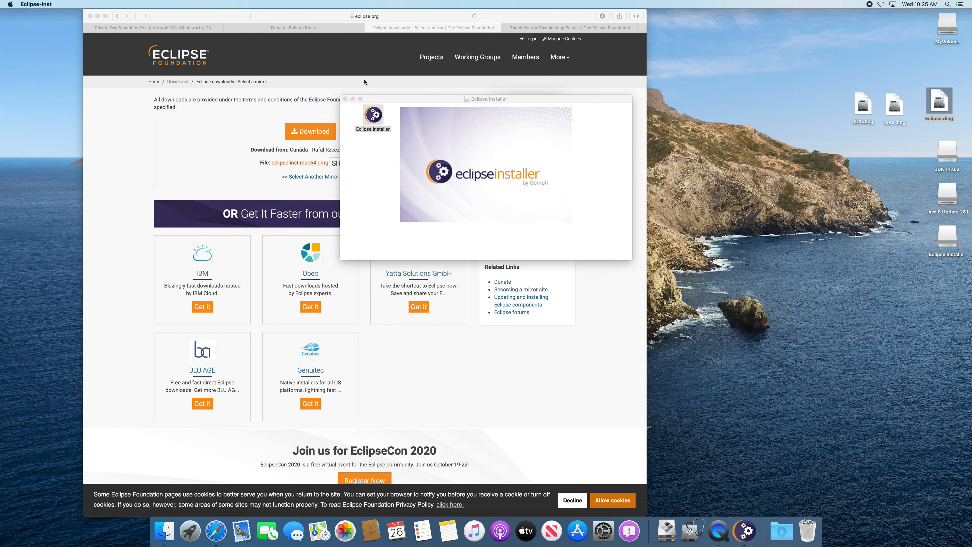
Step: Minimize the browser and Eclipse Installer disk windows and move the Win10_2004_English_x64.iso file below the Eclipse Installer volume
left_click(98, 17)
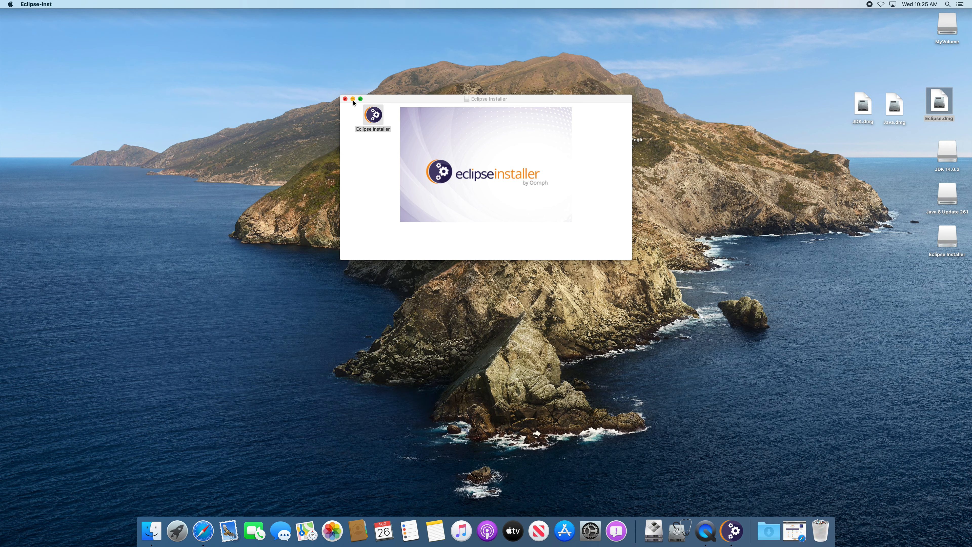
left_click(352, 99)
left_click_drag(621, 122, 943, 277)
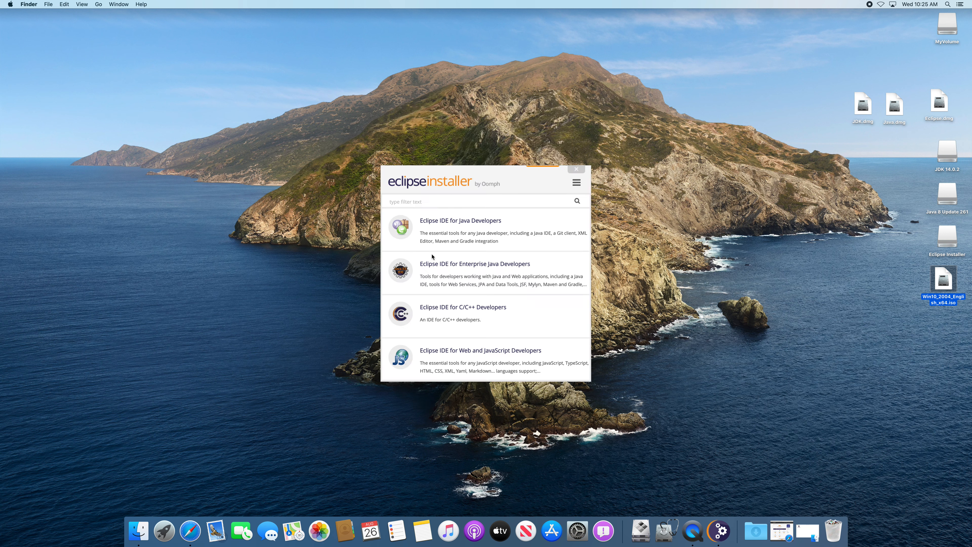
Step: Choose Eclipse IDE for Java Developers and set its installation folder to /Applications
left_click(442, 228)
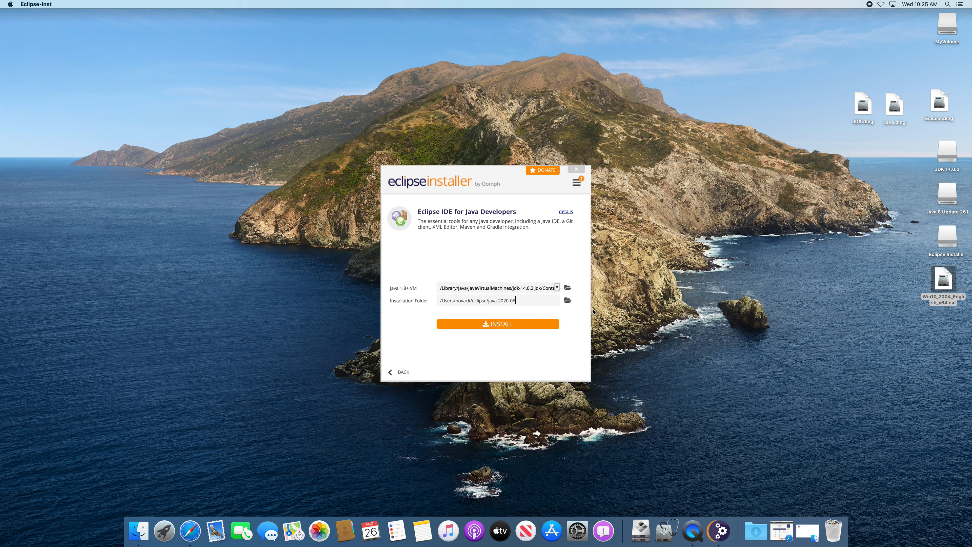
left_click(568, 301)
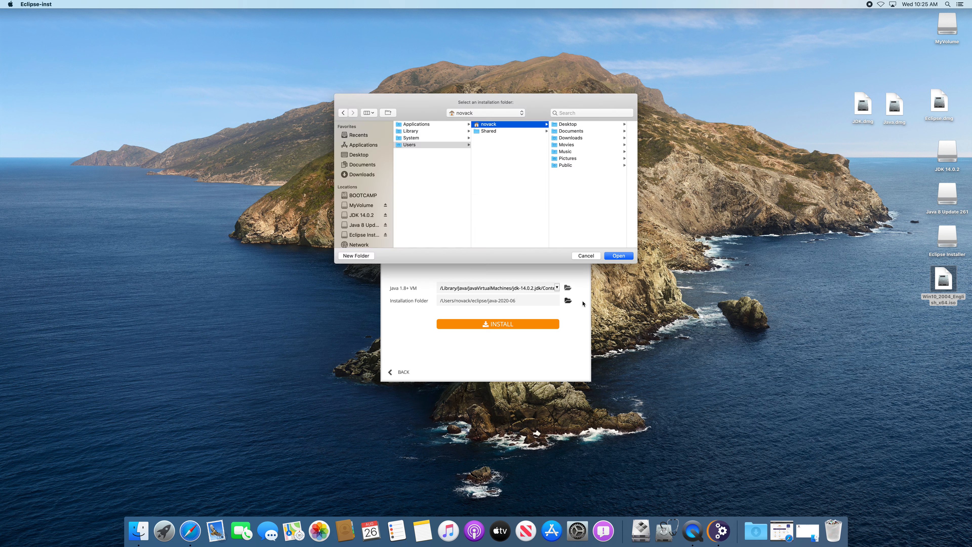
left_click(415, 125)
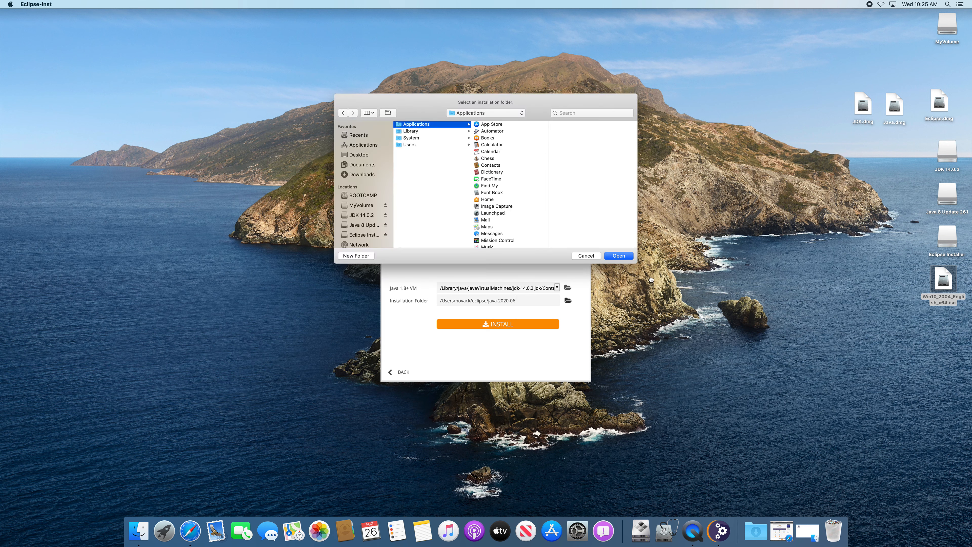
left_click(618, 256)
Step: Install Eclipse, accepting the user agreement and the unsigned content with the choice remembered, and launch the IDE
left_click(511, 328)
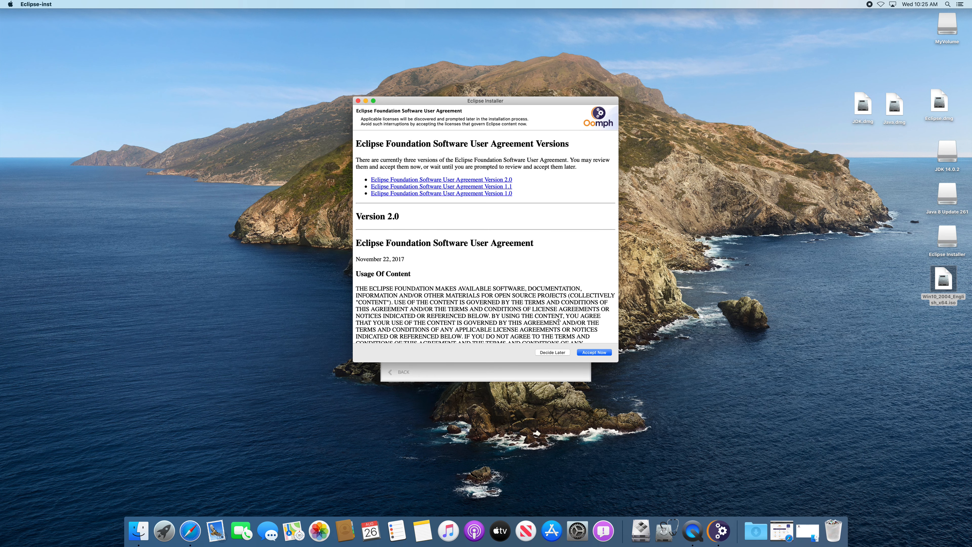
left_click(594, 352)
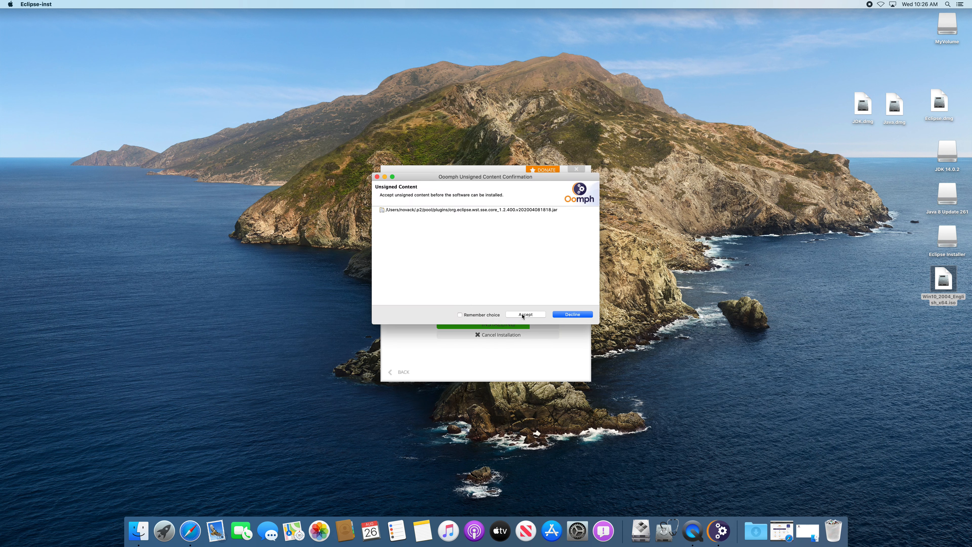
left_click(460, 314)
left_click(525, 314)
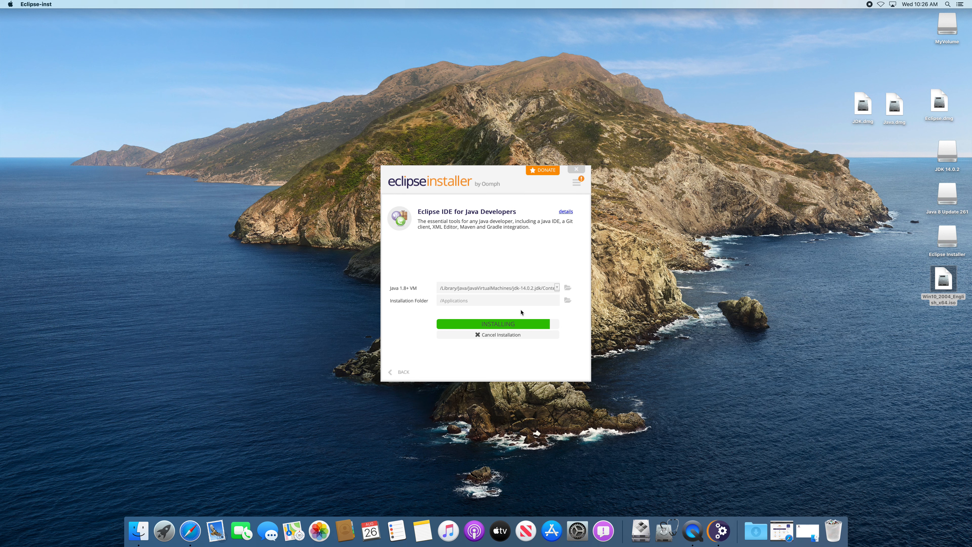
left_click(503, 324)
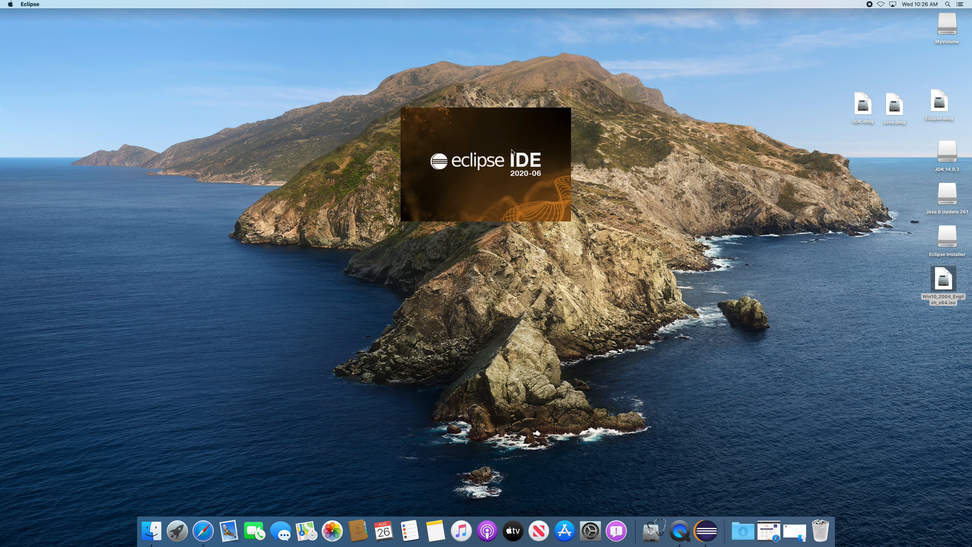
Step: Set the Eclipse application to be kept in the Dock
right_click(706, 530)
mouse_move(739, 476)
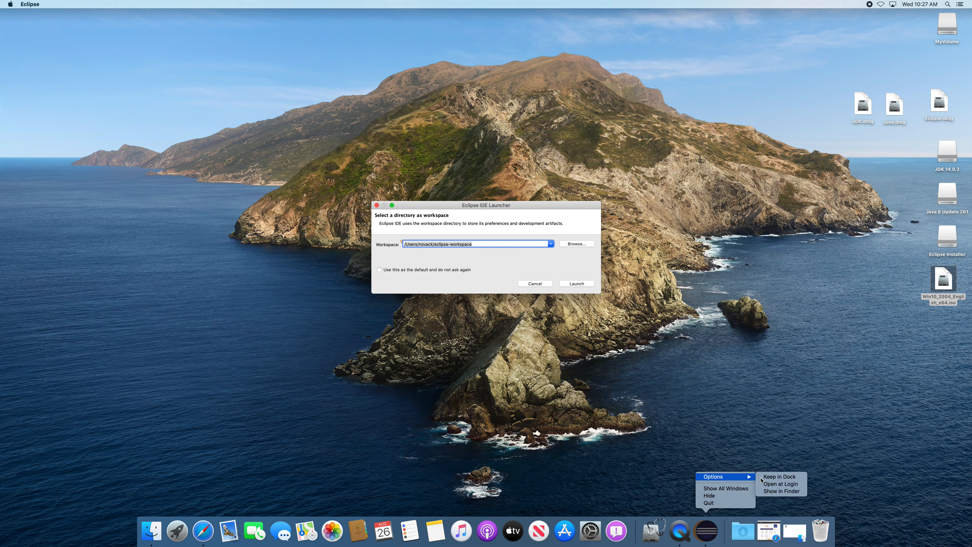
left_click(789, 481)
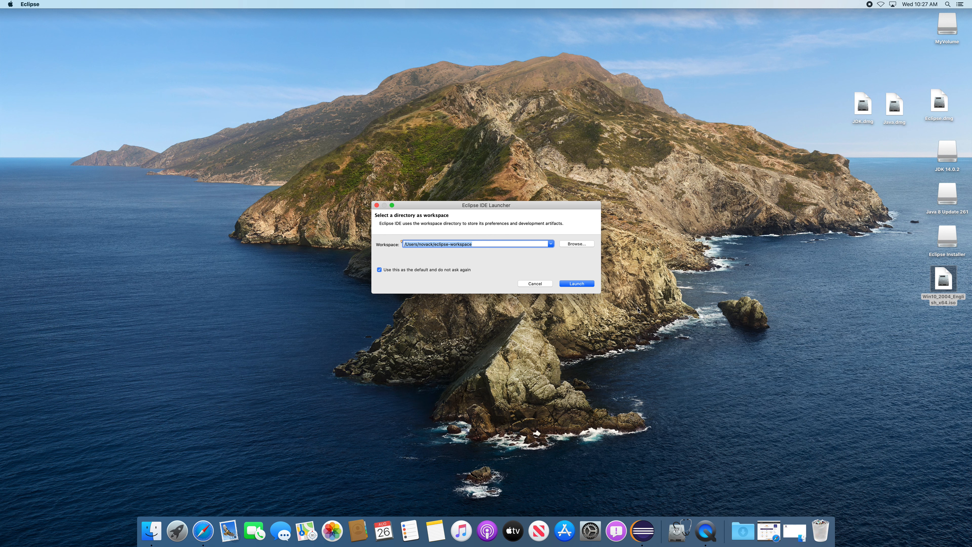
Step: Launch Eclipse with eclipse-workspace as the default workspace and agree to install the command line developer tools
left_click(581, 284)
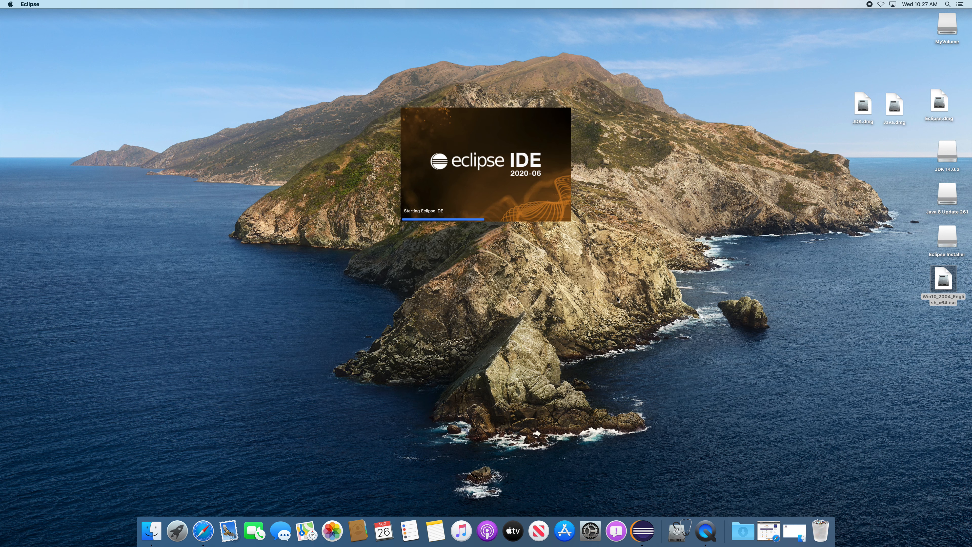
left_click(551, 181)
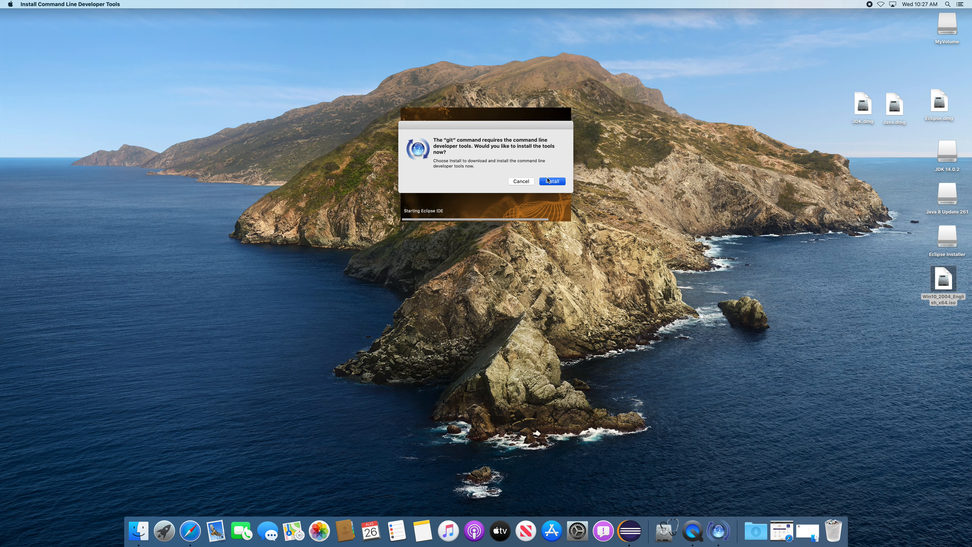
left_click(583, 267)
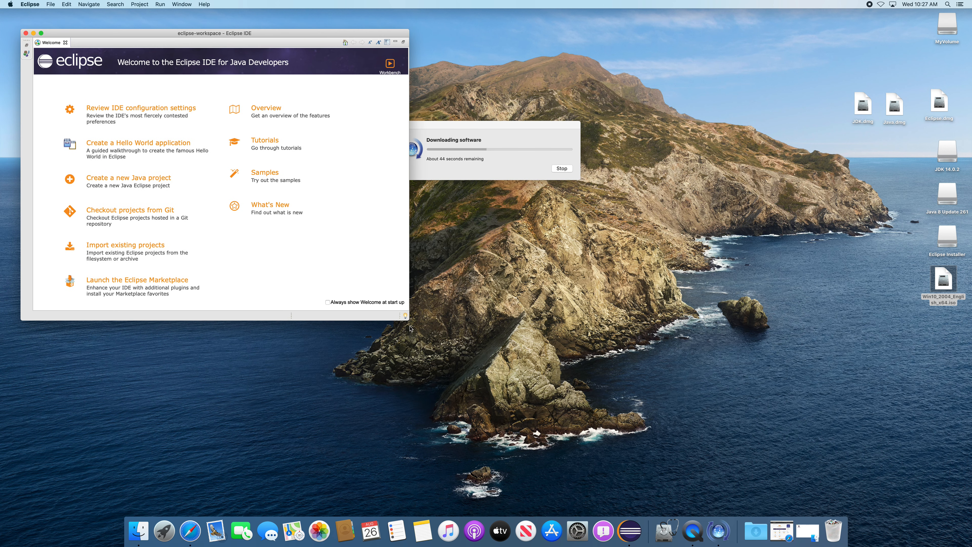
Step: Enlarge the Eclipse window and close the Welcome and Donate pages
left_click_drag(408, 319, 605, 528)
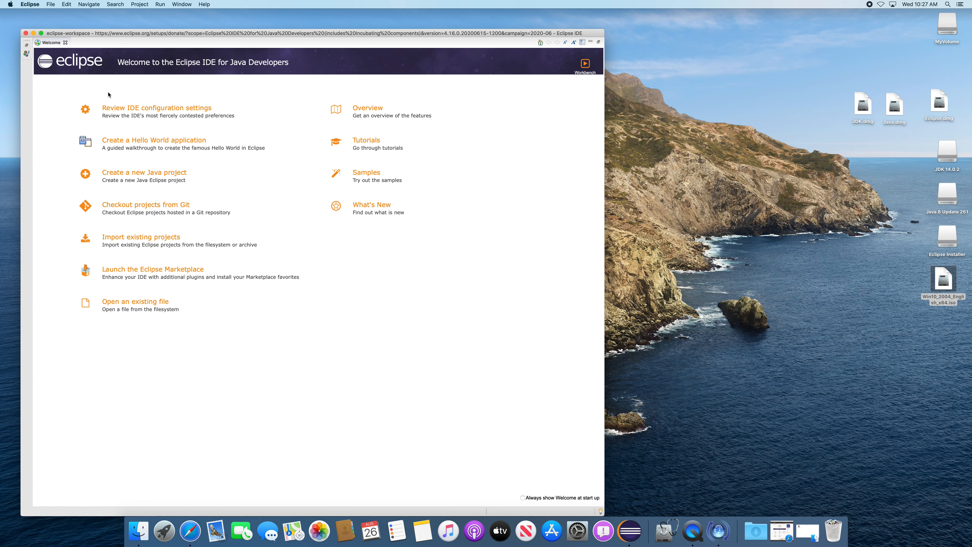
left_click(65, 42)
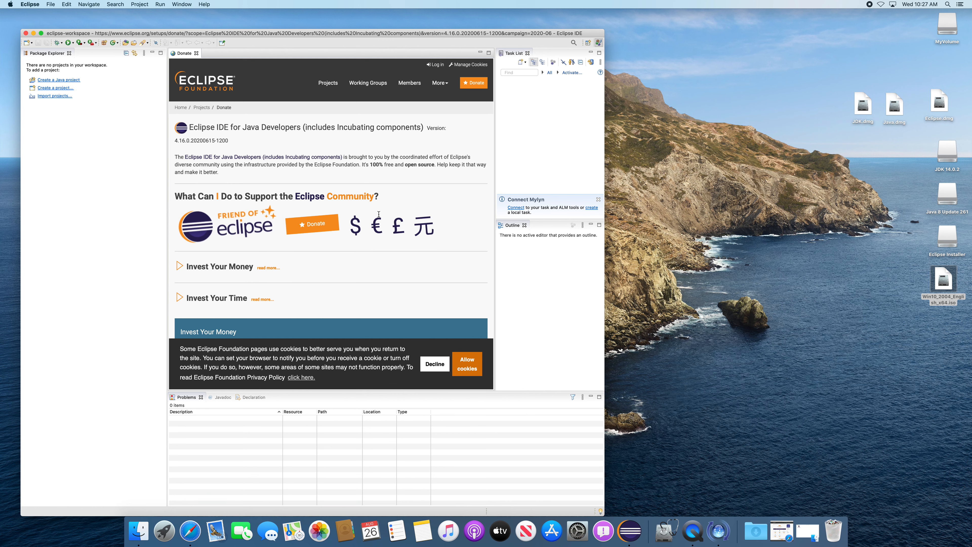
left_click(197, 53)
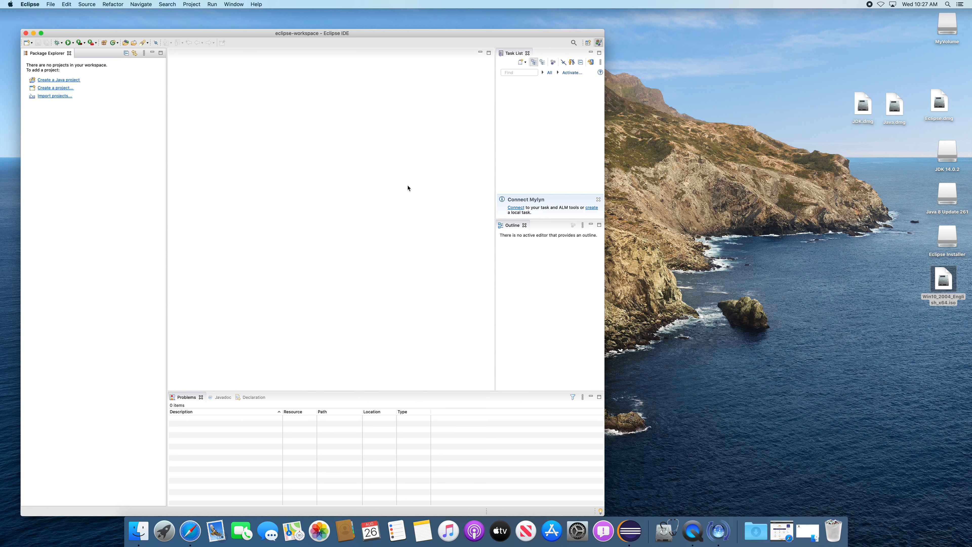